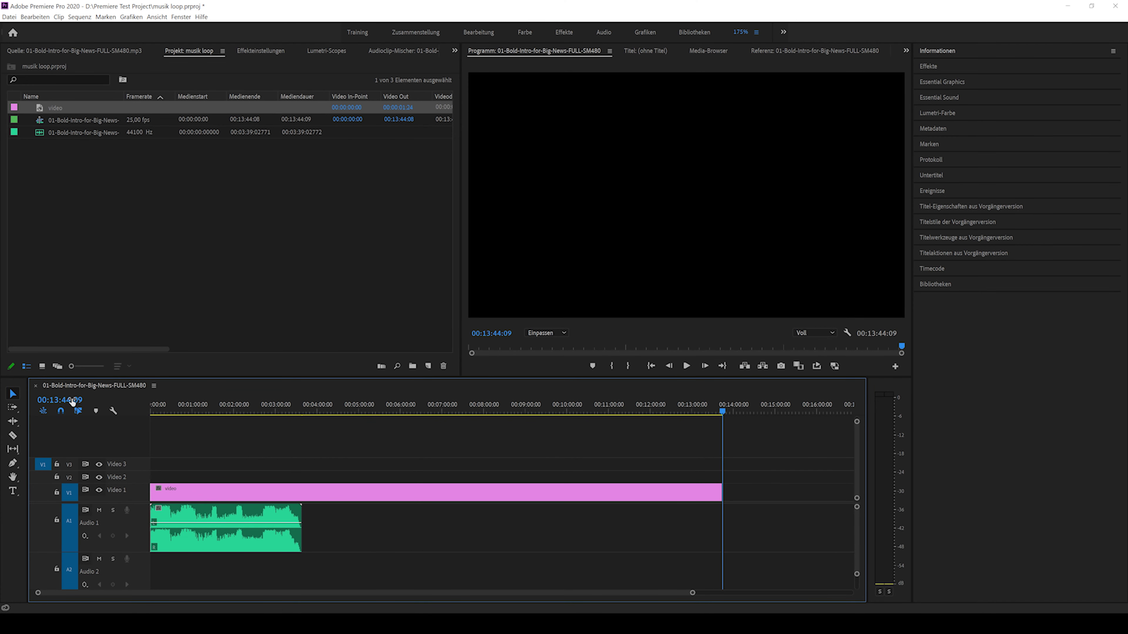
# Step: Try a duplicated music clip with a default crossfade at the overlap, then undo it
pyautogui.press('Up')
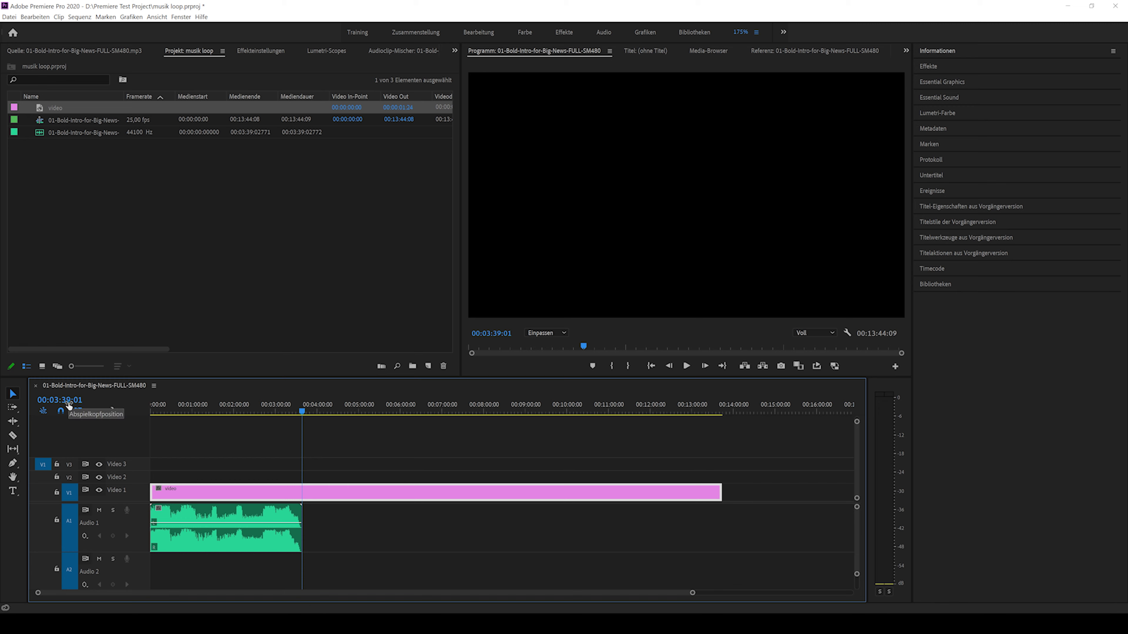
pyautogui.click(320, 531)
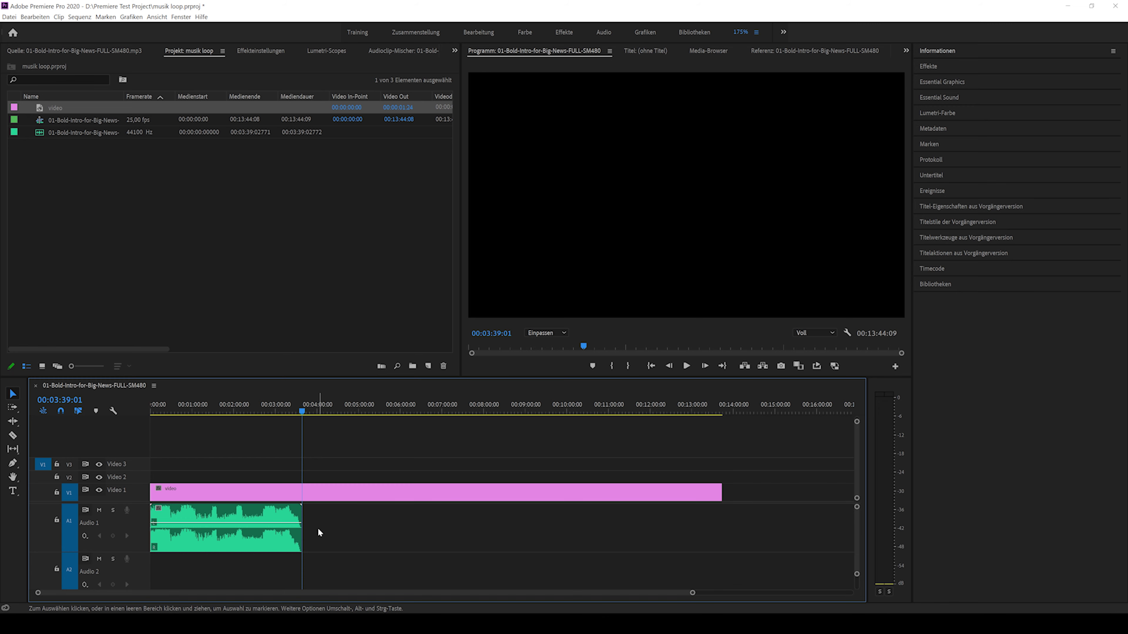
pyautogui.click(288, 521)
pyautogui.moveTo(353, 519); pyautogui.dragTo(419, 519)
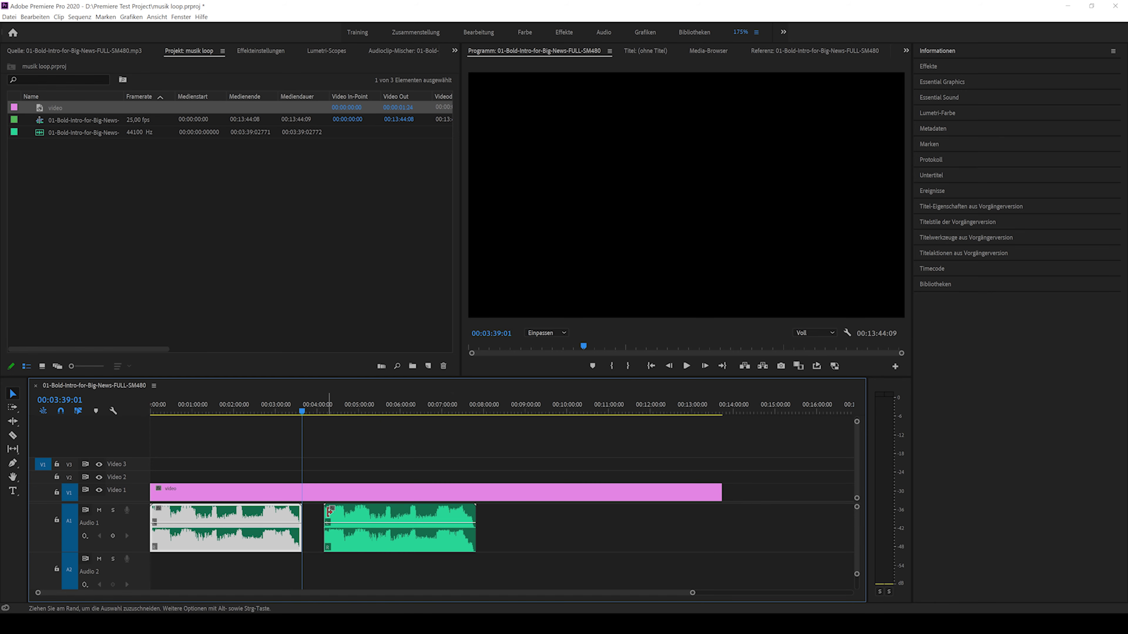
pyautogui.moveTo(304, 519)
pyautogui.mouseDown()
pyautogui.moveTo(294, 518)
pyautogui.moveTo(326, 516)
pyautogui.moveTo(298, 529)
pyautogui.mouseUp()
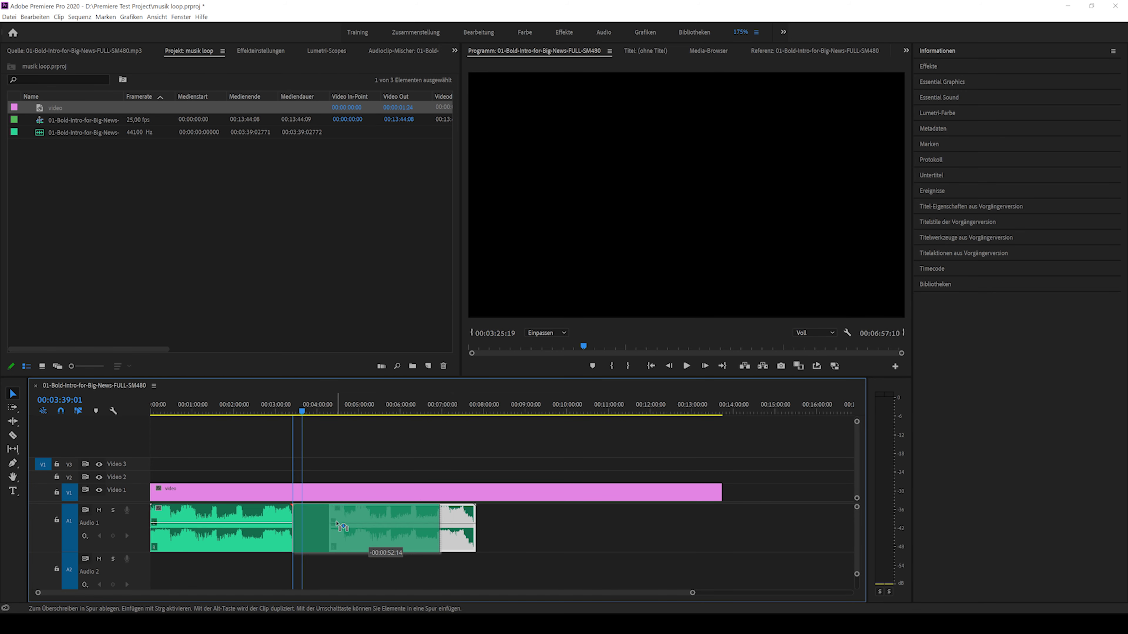
pyautogui.rightClick(292, 518)
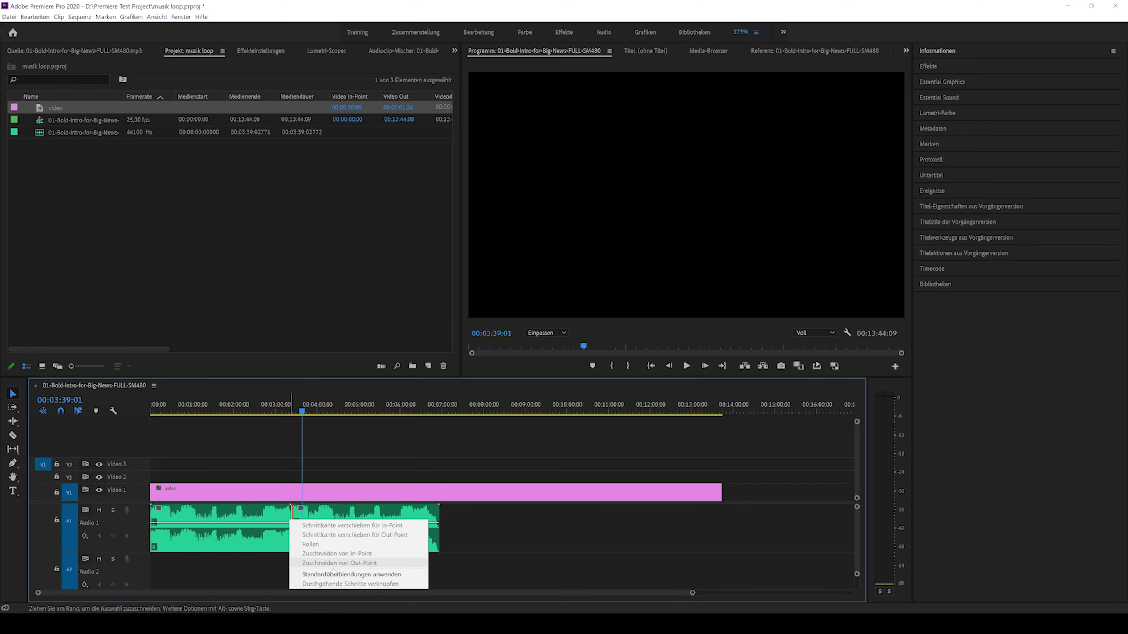
pyautogui.click(340, 575)
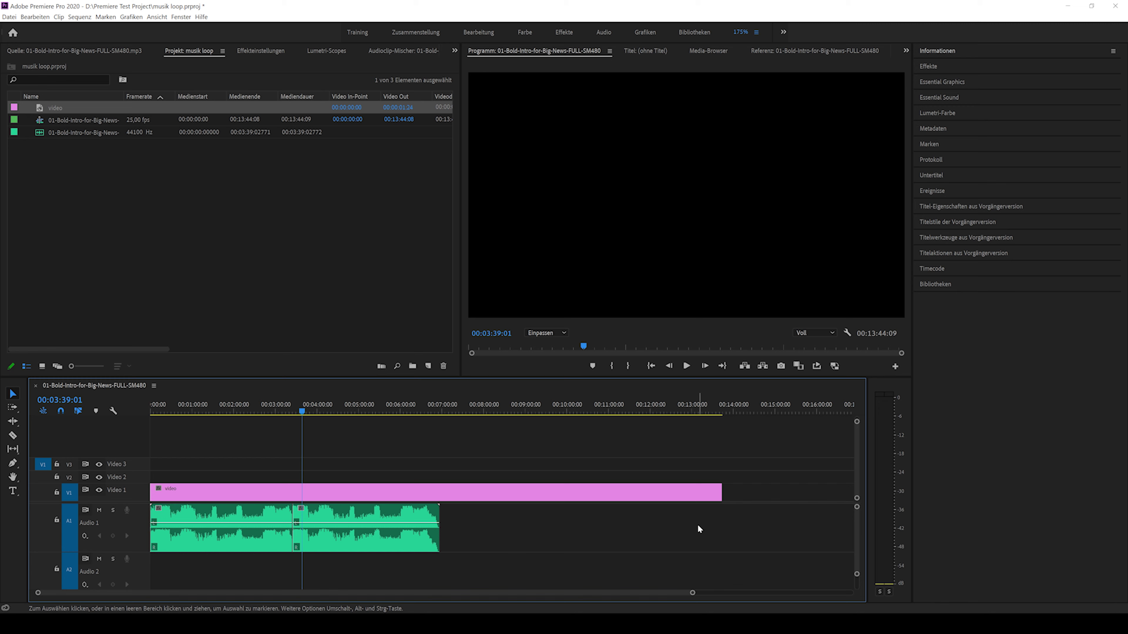
pyautogui.hotkey('ctrl', 'z')
pyautogui.hotkey('ctrl', 'z')
pyautogui.hotkey('ctrl', 'z')
pyautogui.hotkey('ctrl', 'z')
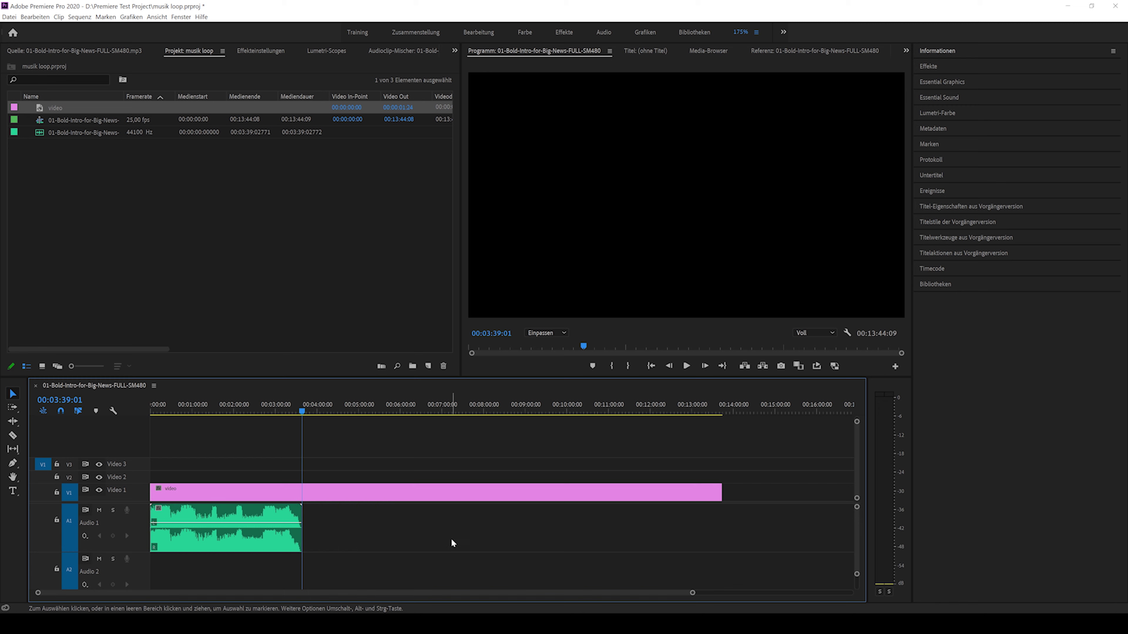
# Step: Send the whole sequence to Adobe Audition as the session 'lange musik'
pyautogui.click(227, 516)
pyautogui.click(36, 17)
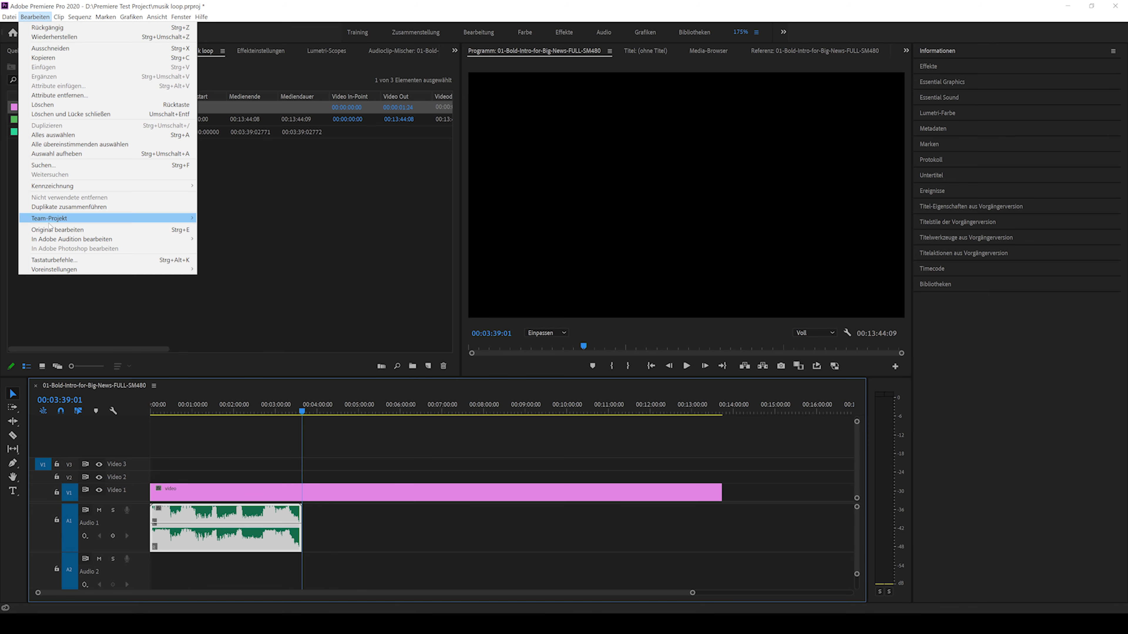
pyautogui.moveTo(115, 242)
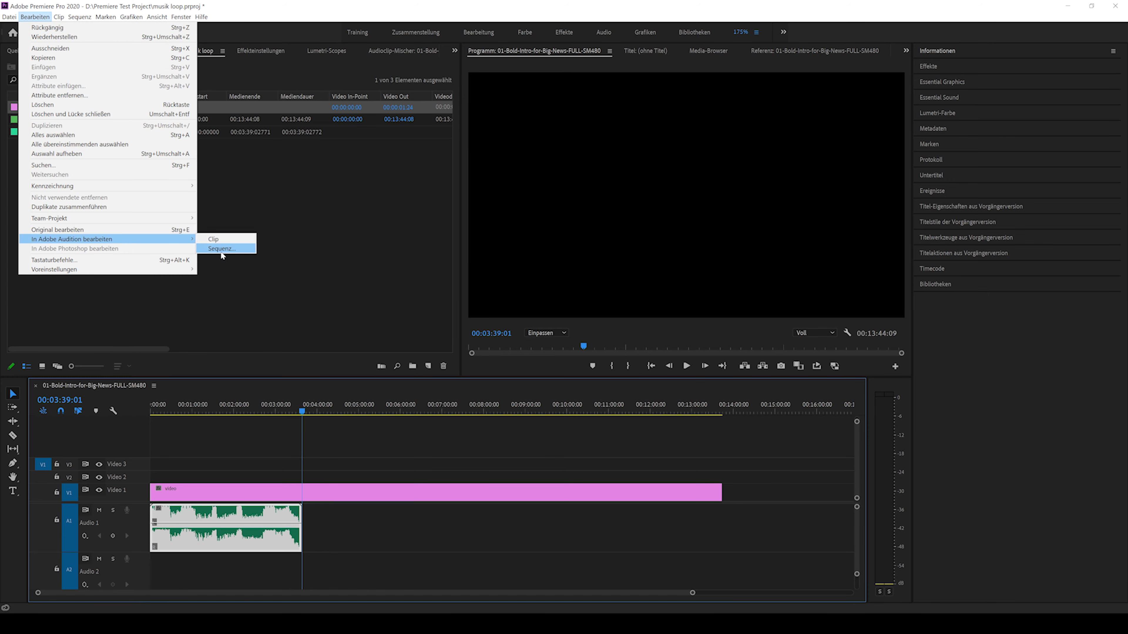
pyautogui.click(221, 251)
pyautogui.write('lange musik')
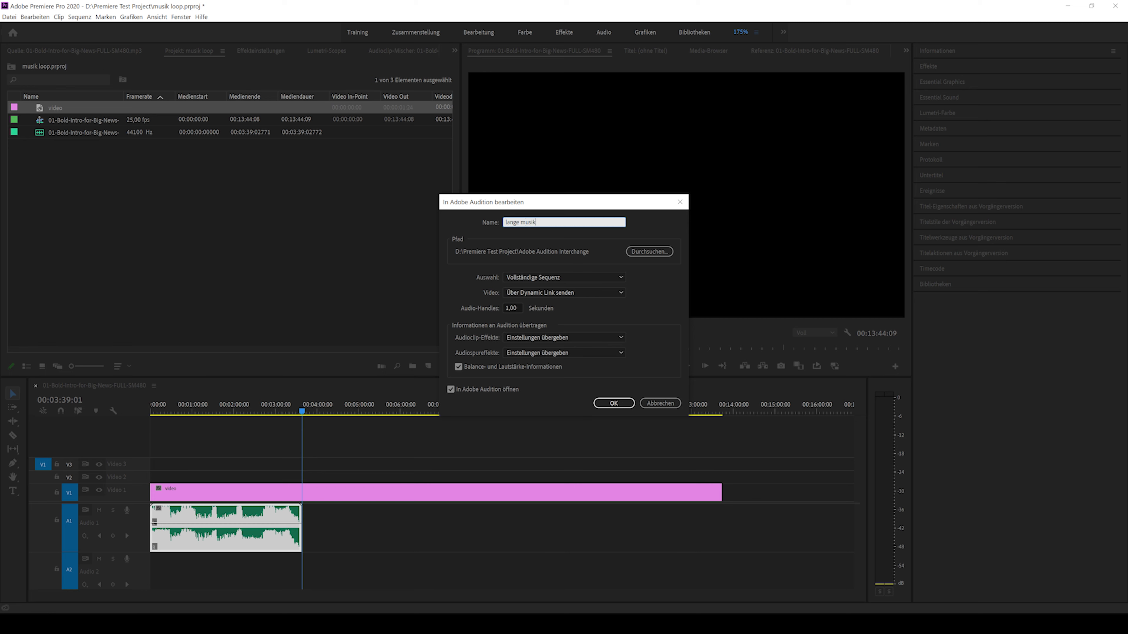
pyautogui.press('Return')
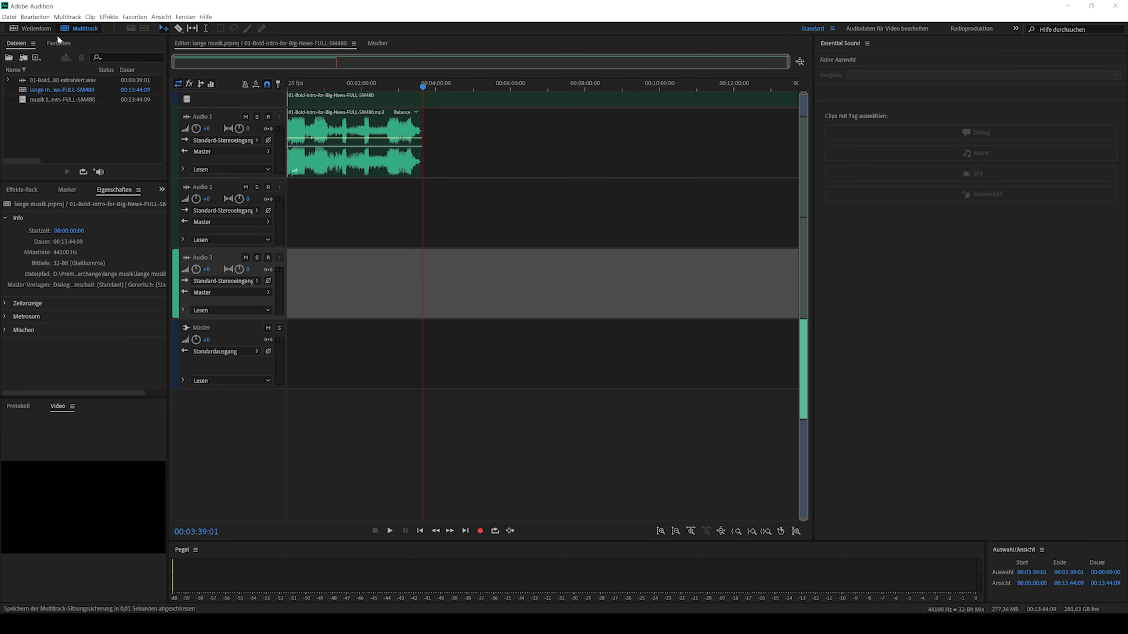
# Step: Create a new empty multitrack session called 'machen wir es lang' (44100 Hz, 32-bit, stereo)
pyautogui.click(9, 17)
pyautogui.click(9, 16)
pyautogui.click(9, 17)
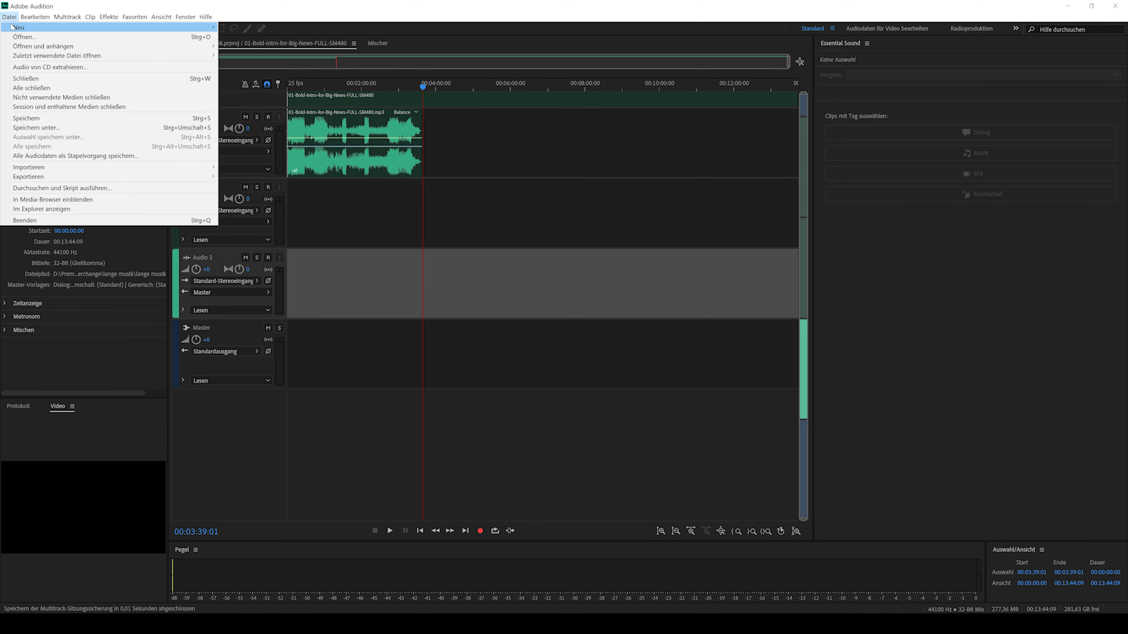
pyautogui.moveTo(27, 27)
pyautogui.click(249, 27)
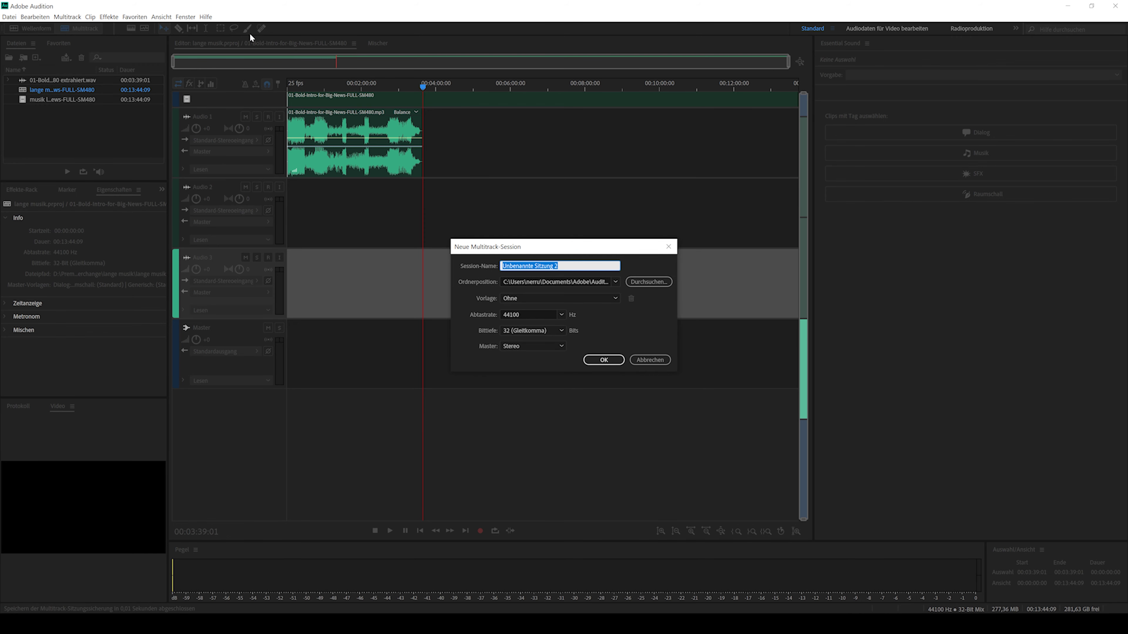
pyautogui.write('machen wir es lang')
pyautogui.press('Return')
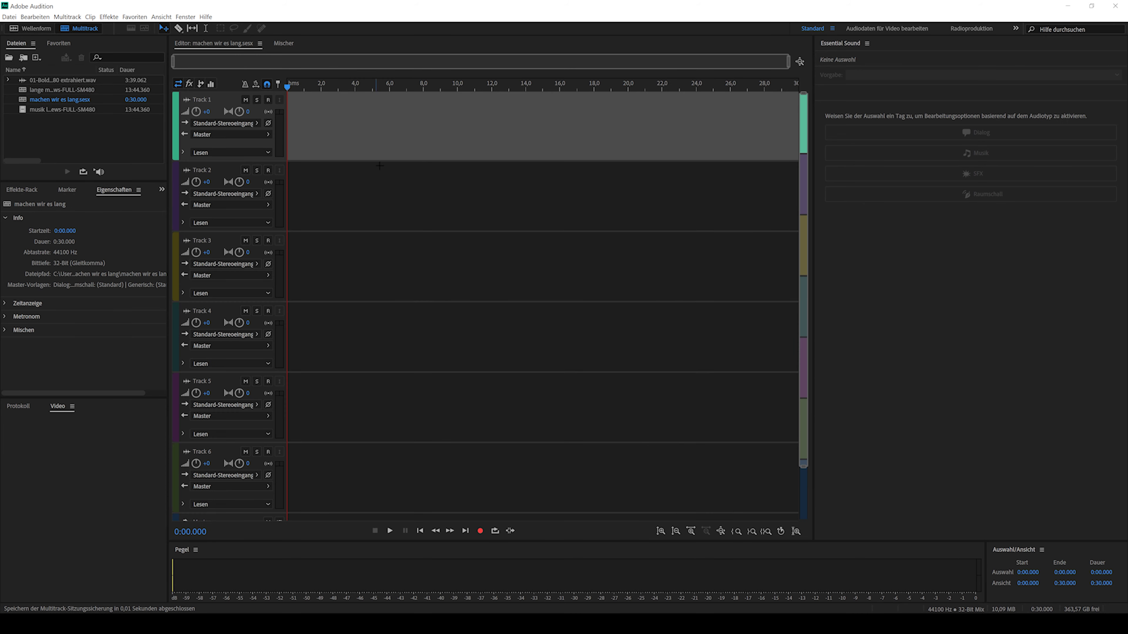
# Step: Place the extracted WAV on Track 1 and remix it to a 14:00.000 target duration
pyautogui.moveTo(57, 81); pyautogui.dragTo(266, 118)
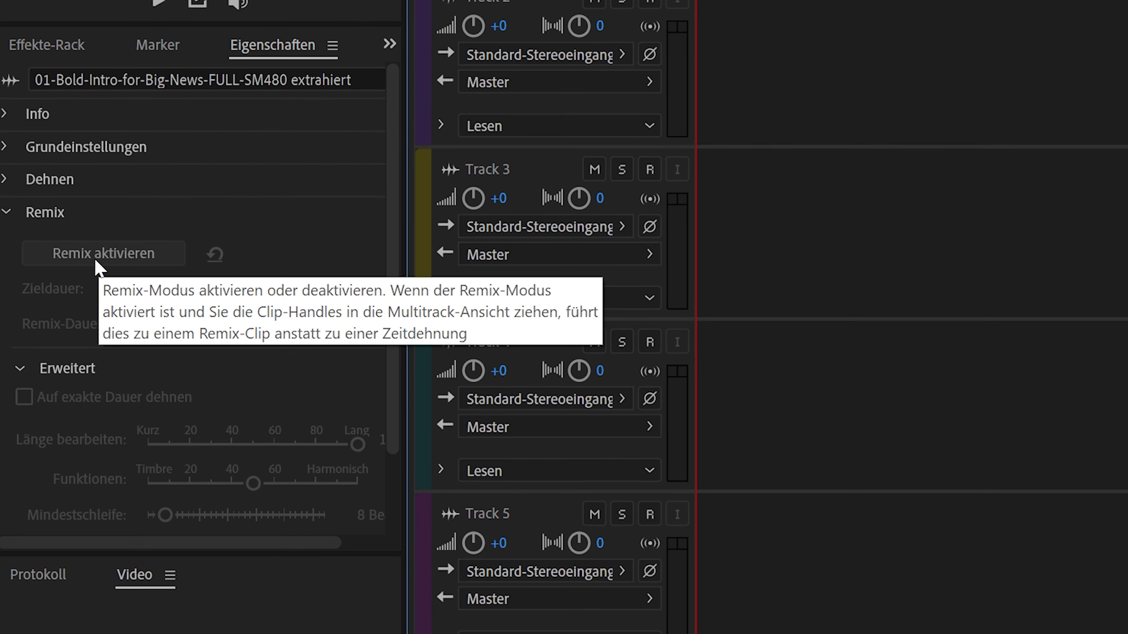
pyautogui.click(95, 256)
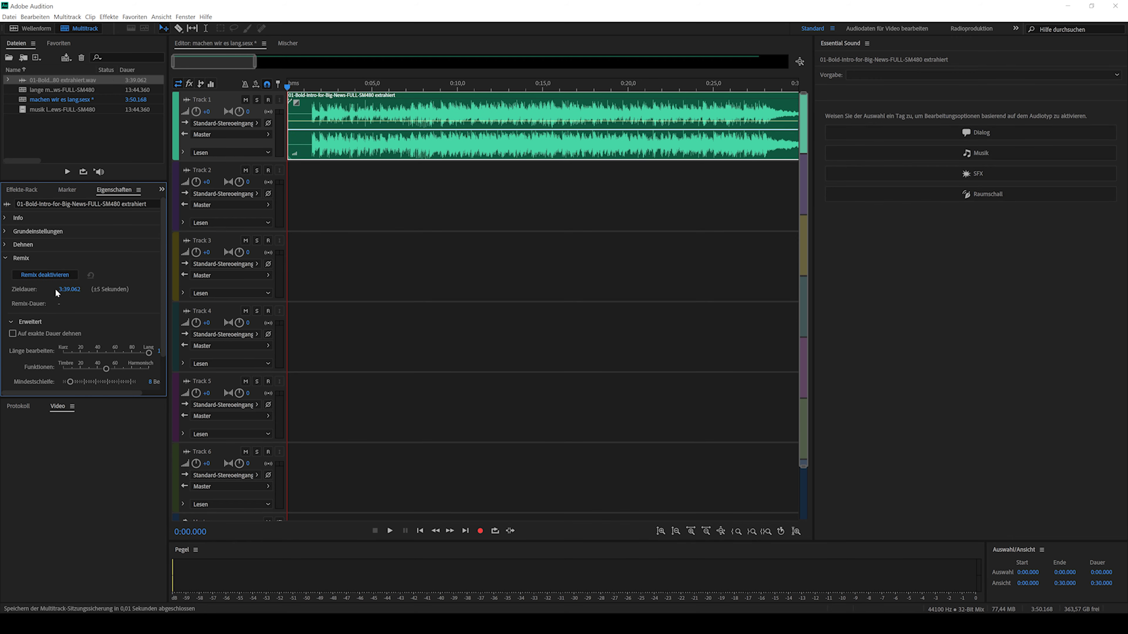
pyautogui.click(64, 289)
pyautogui.write('14')
pyautogui.press('Delete')
pyautogui.press('Delete')
pyautogui.press('Delete')
pyautogui.press('Return')
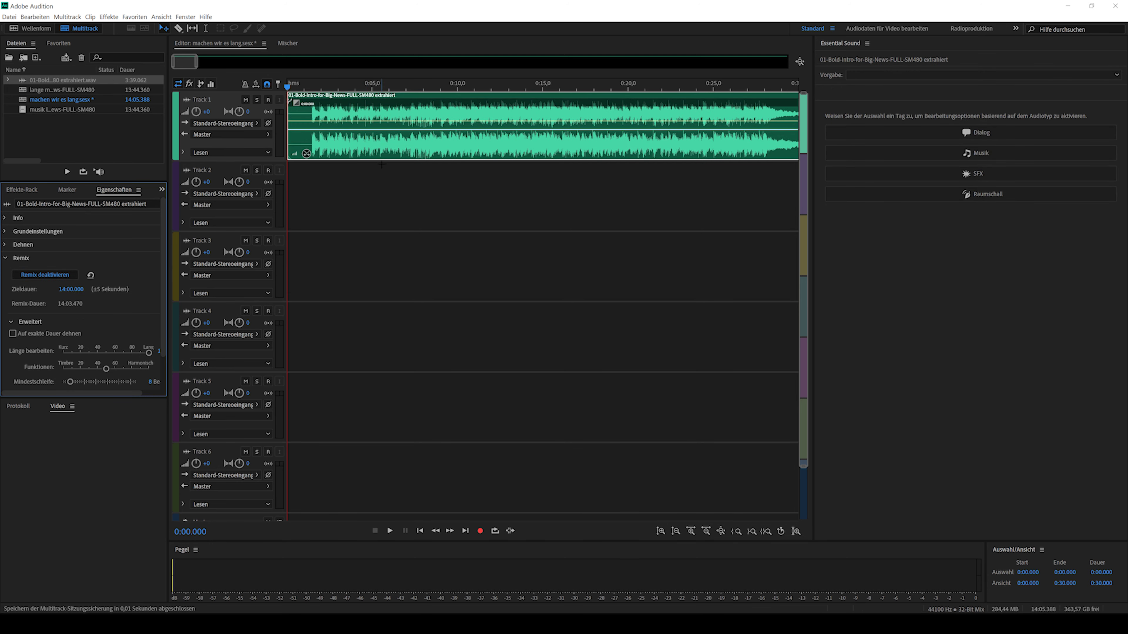
# Step: Zoom in on the 2:50 remix edit and play the music from just before it
pyautogui.moveTo(198, 62); pyautogui.dragTo(800, 64)
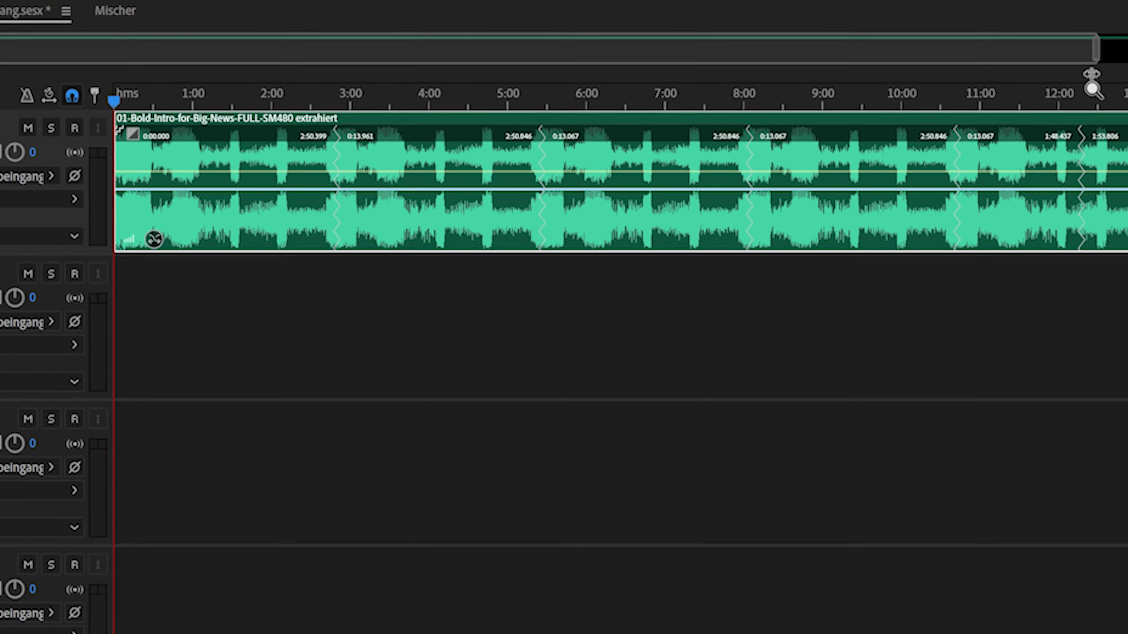
pyautogui.moveTo(960, 66); pyautogui.dragTo(573, 111)
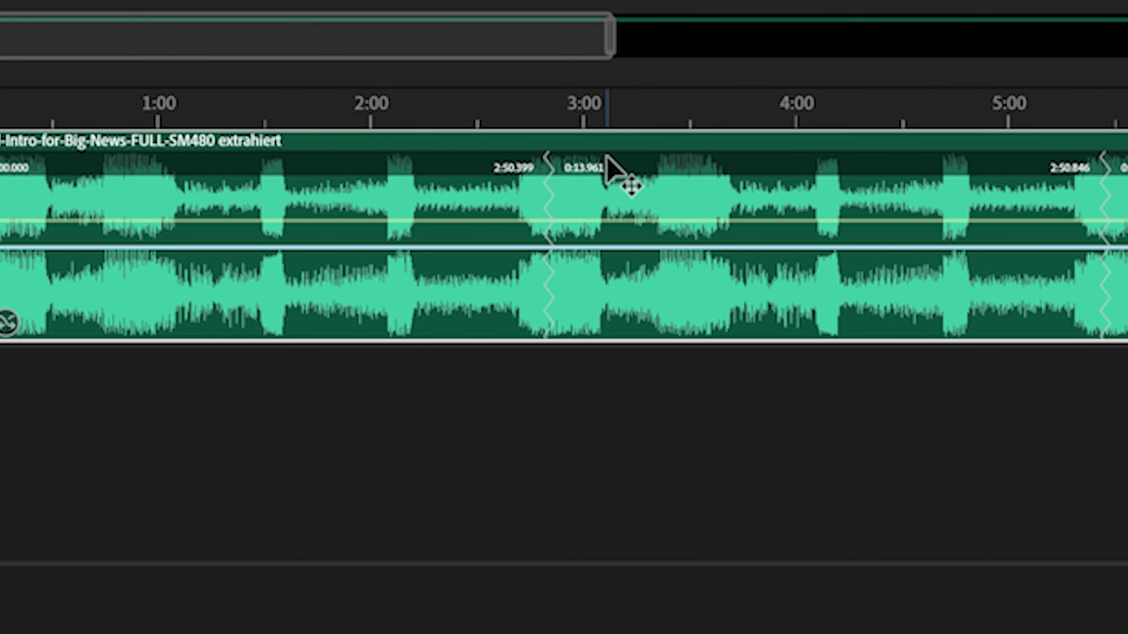
pyautogui.click(564, 200)
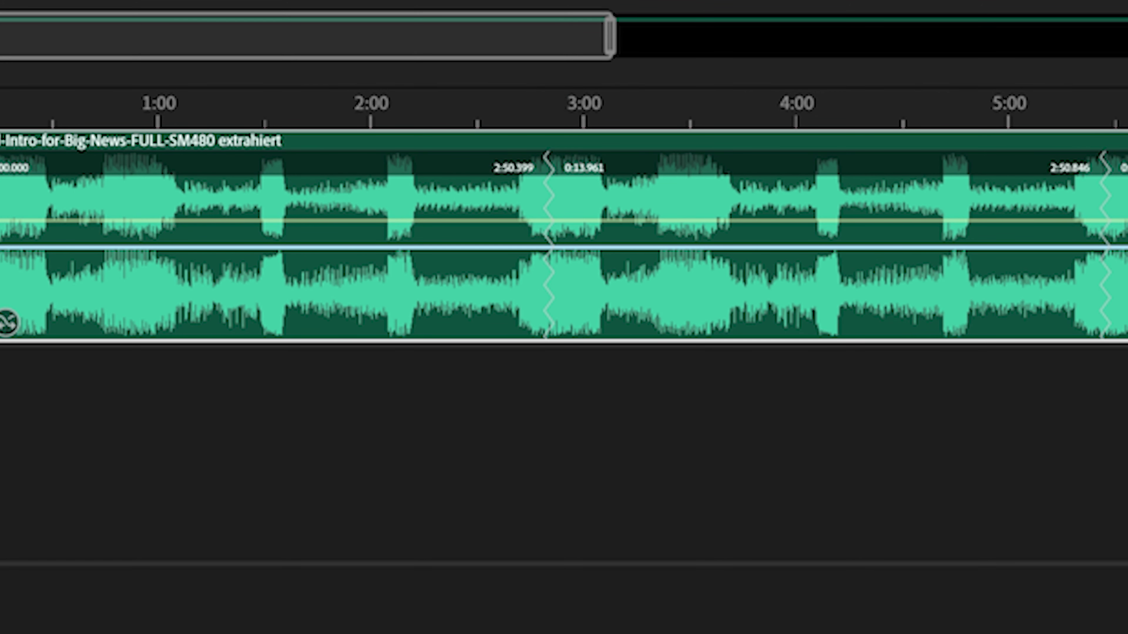
pyautogui.press('=')
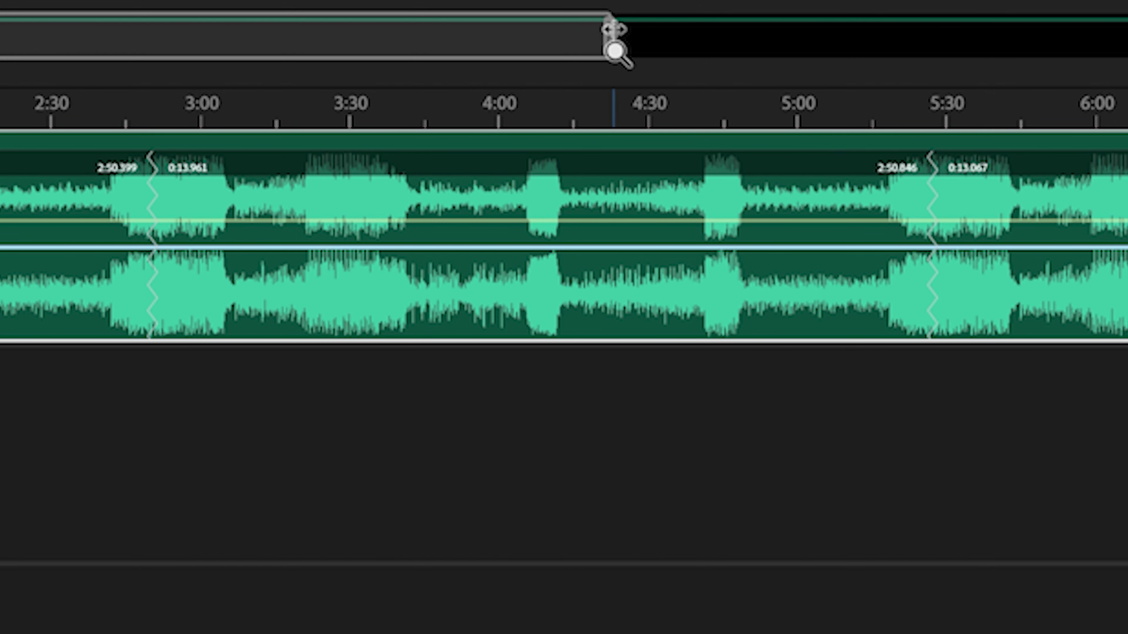
pyautogui.moveTo(614, 40); pyautogui.dragTo(313, 58)
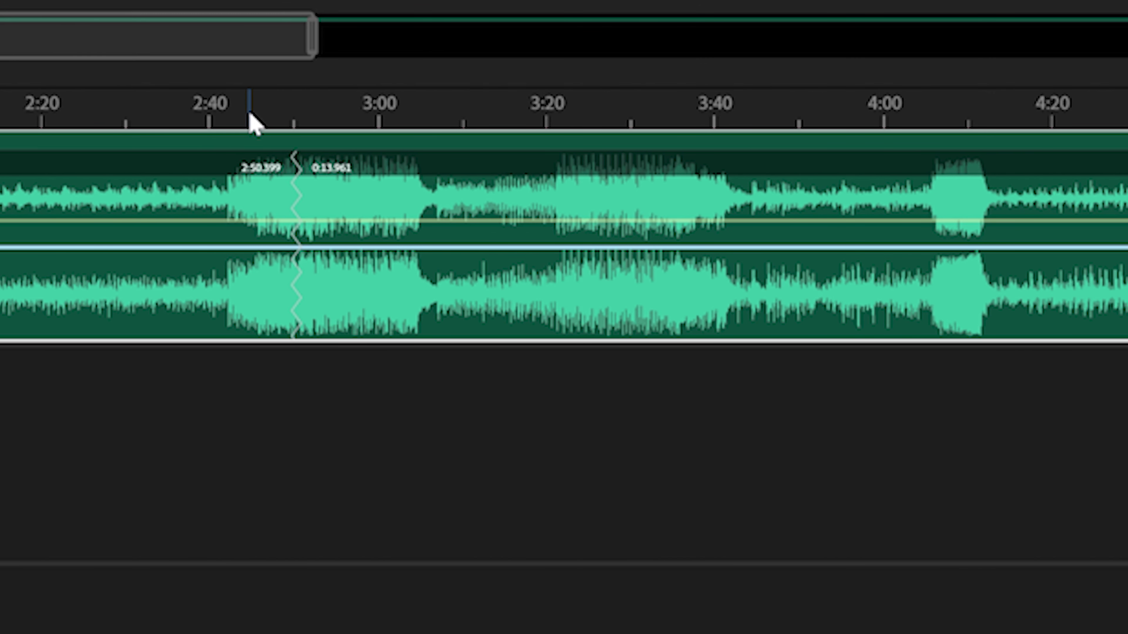
pyautogui.click(251, 116)
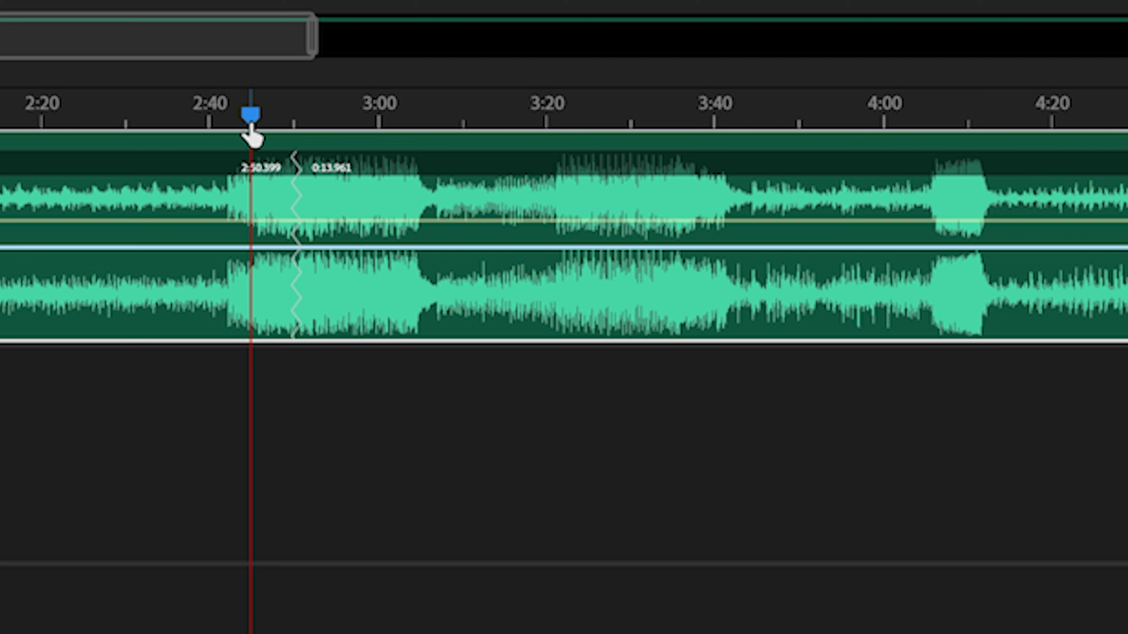
pyautogui.press('space')
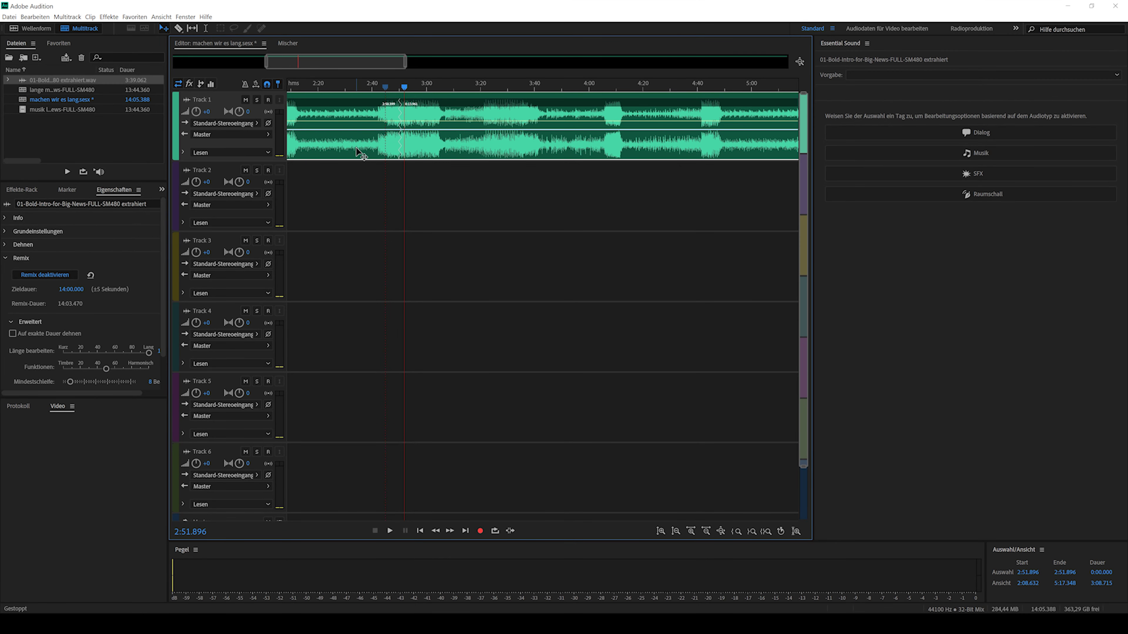
# Step: Export the session to Premiere Pro, renaming '(AU-Tracks)' to '14 min' in the file name
pyautogui.click(9, 17)
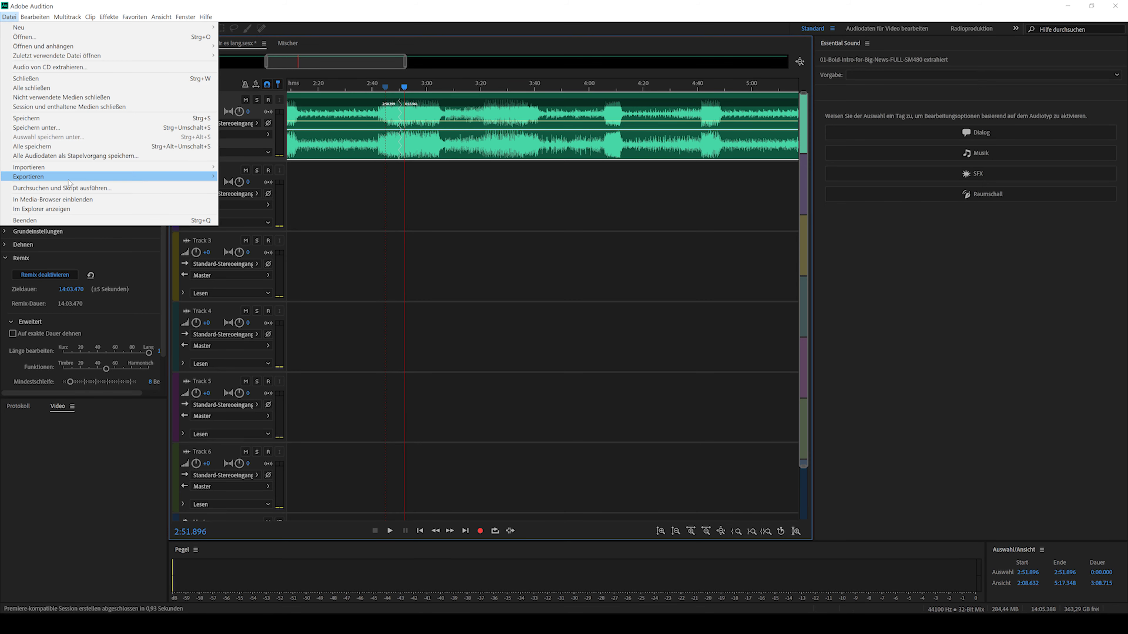
pyautogui.moveTo(99, 176)
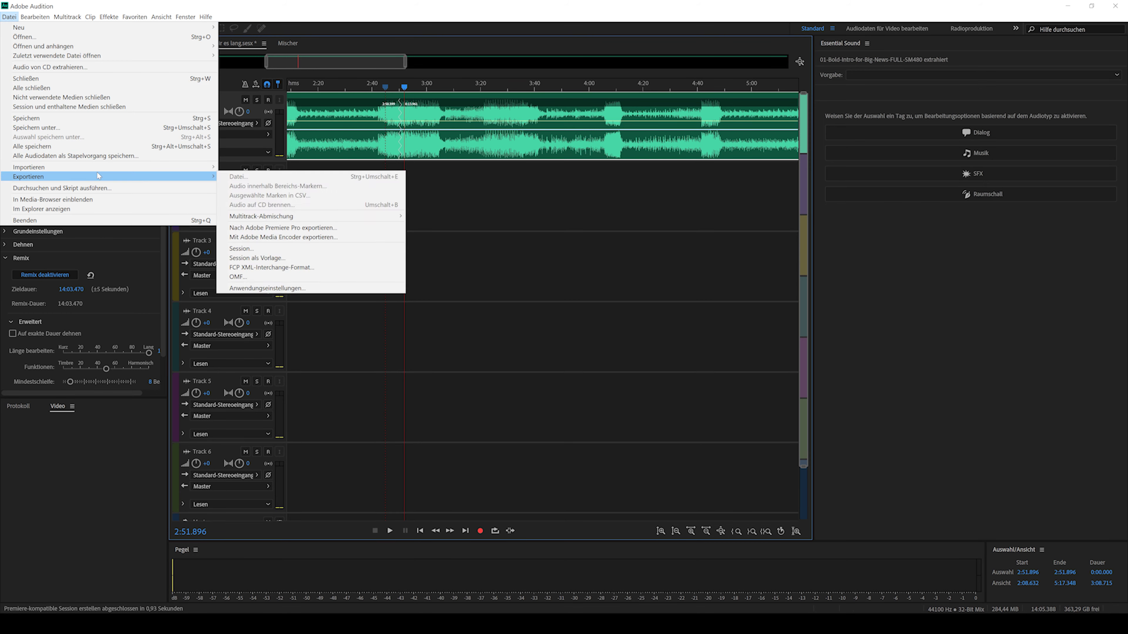
pyautogui.click(272, 228)
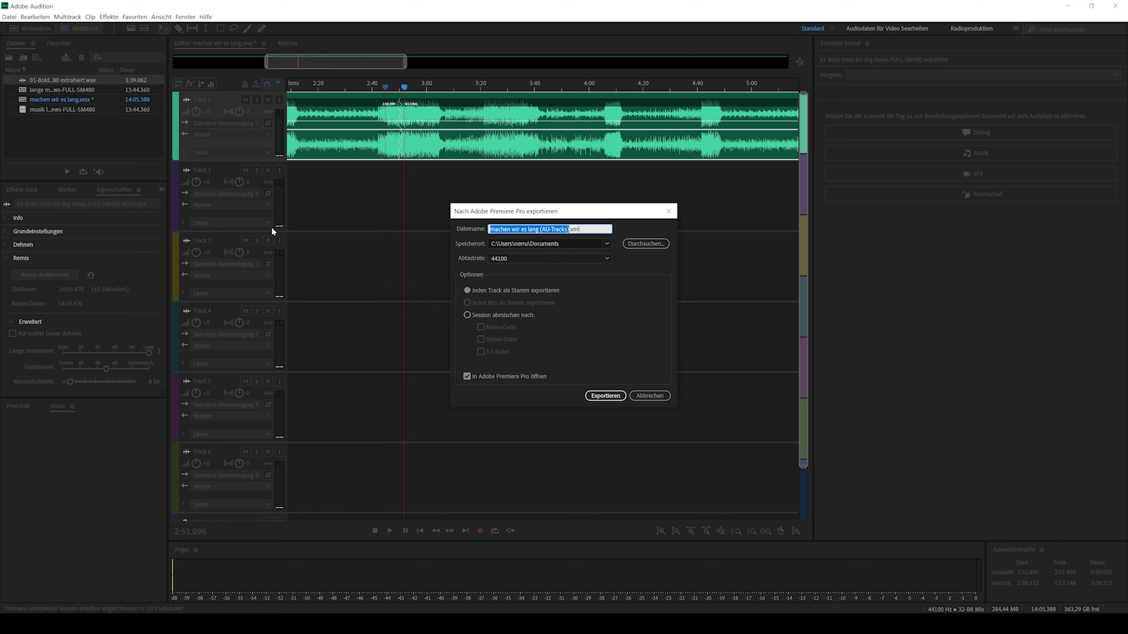
pyautogui.click(512, 229)
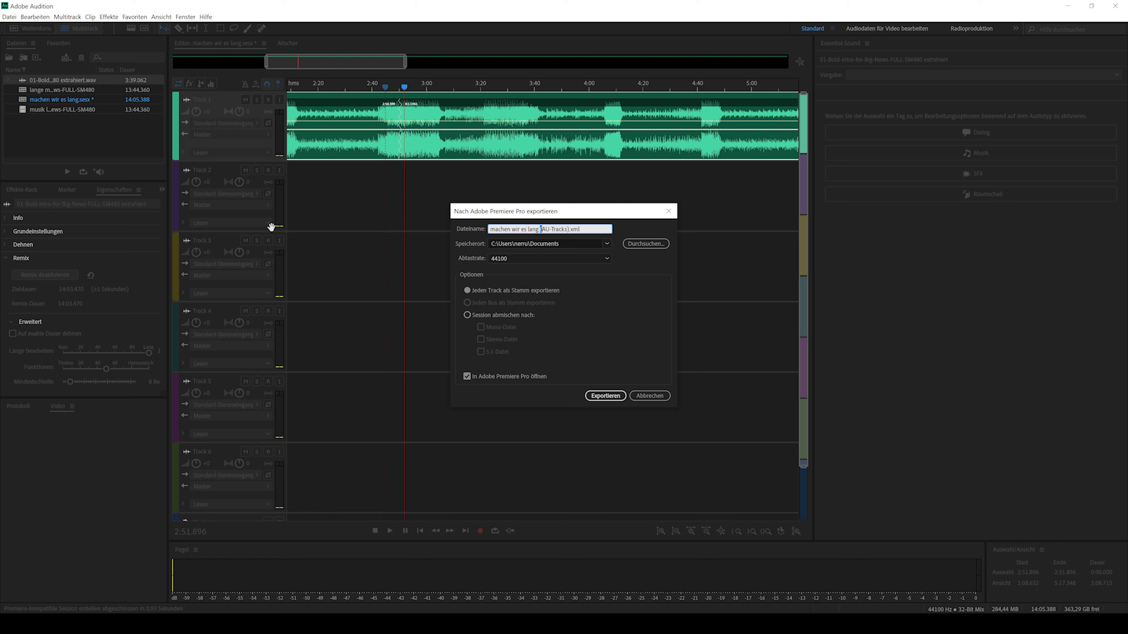
pyautogui.hotkey('shift', 'Right')
pyautogui.hotkey('shift', 'Right')
pyautogui.hotkey('shift', 'Right')
pyautogui.write('14 mi')
pyautogui.click(600, 395)
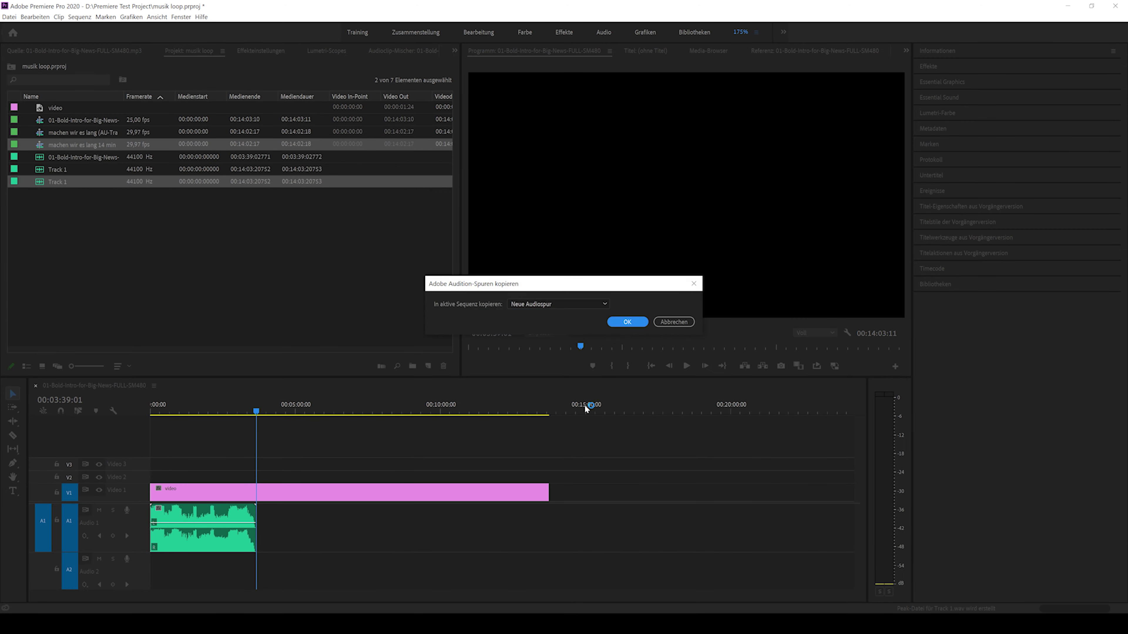
# Step: Copy the Audition mix into the active sequence on the Audio 2 track
pyautogui.click(541, 304)
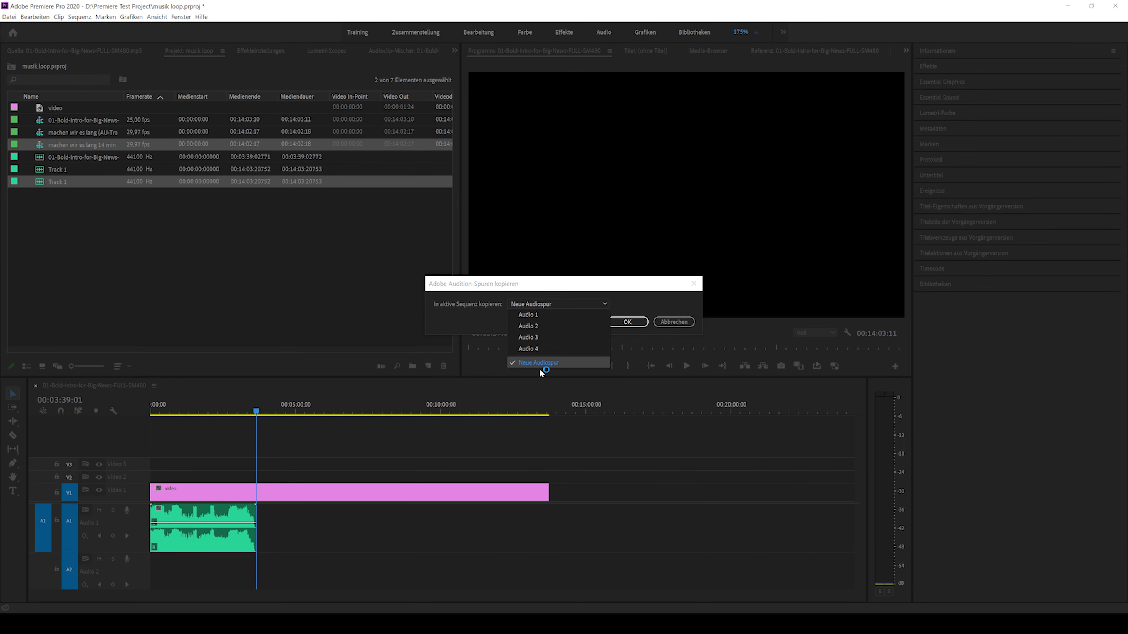
pyautogui.click(534, 329)
pyautogui.click(620, 325)
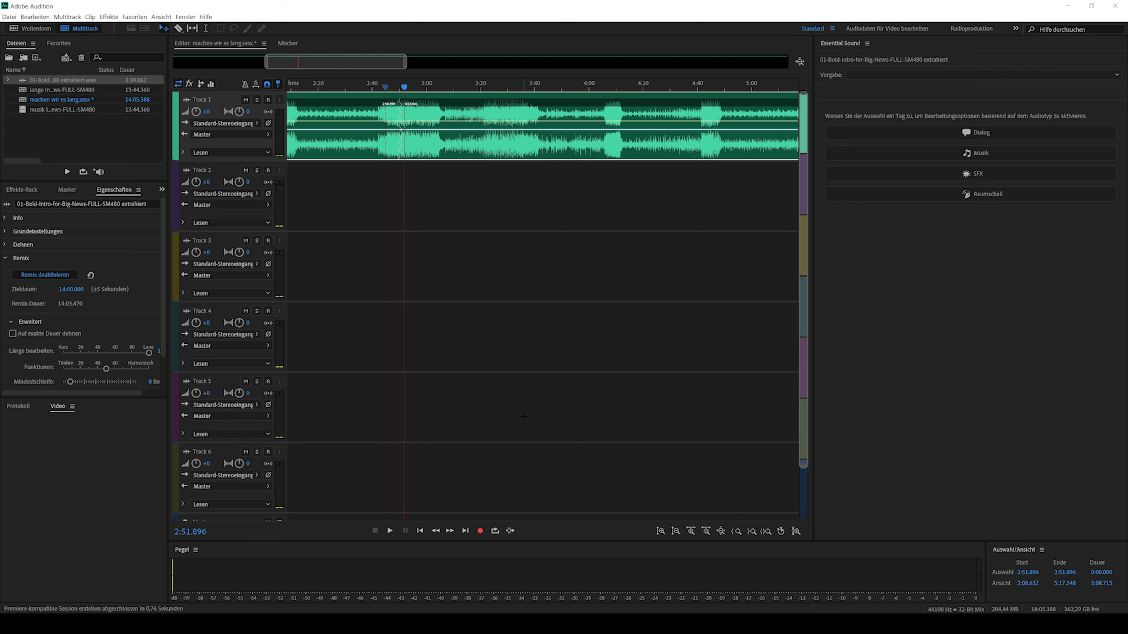
# Step: Encode '14 minuten machen wir es lang.mp3' as 256 kbps MP3 through Media Encoder
pyautogui.click(9, 17)
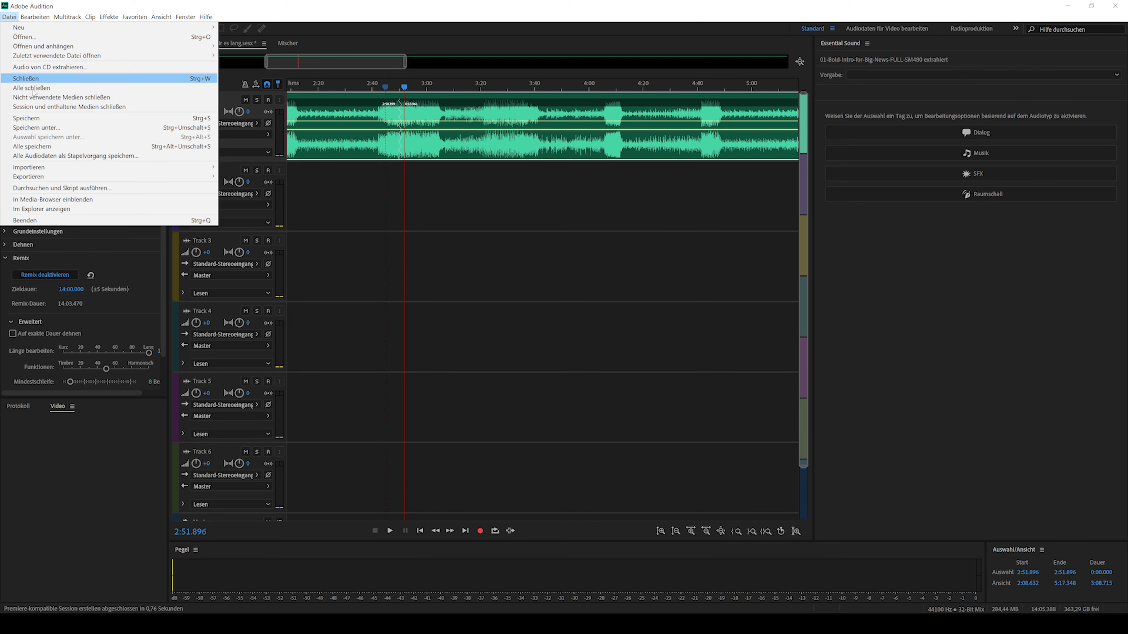
pyautogui.moveTo(67, 177)
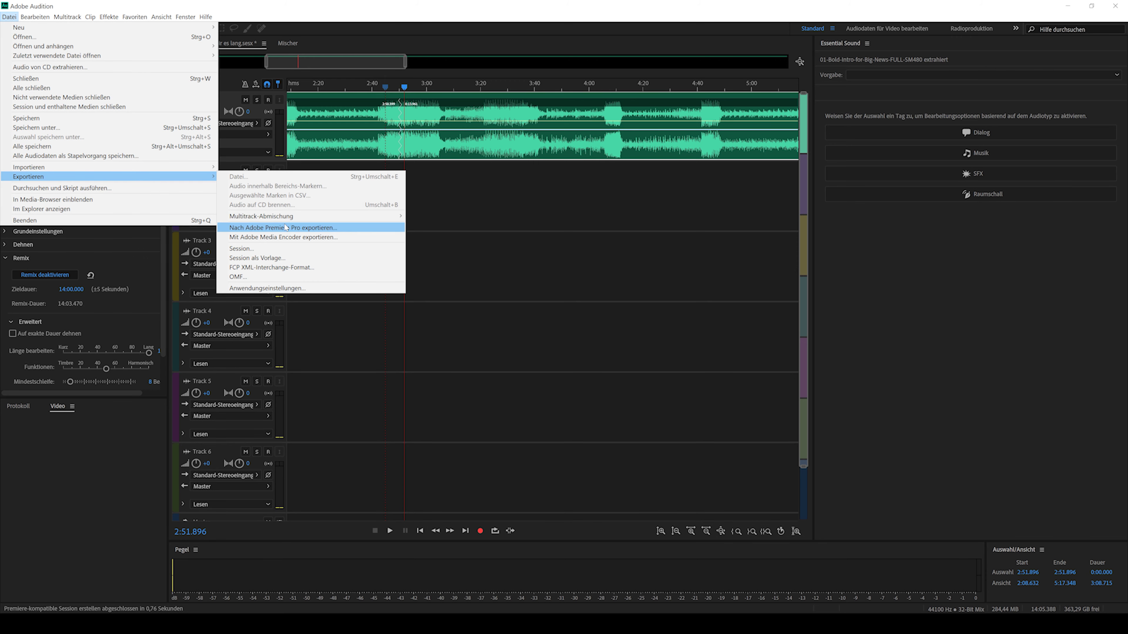
pyautogui.click(275, 237)
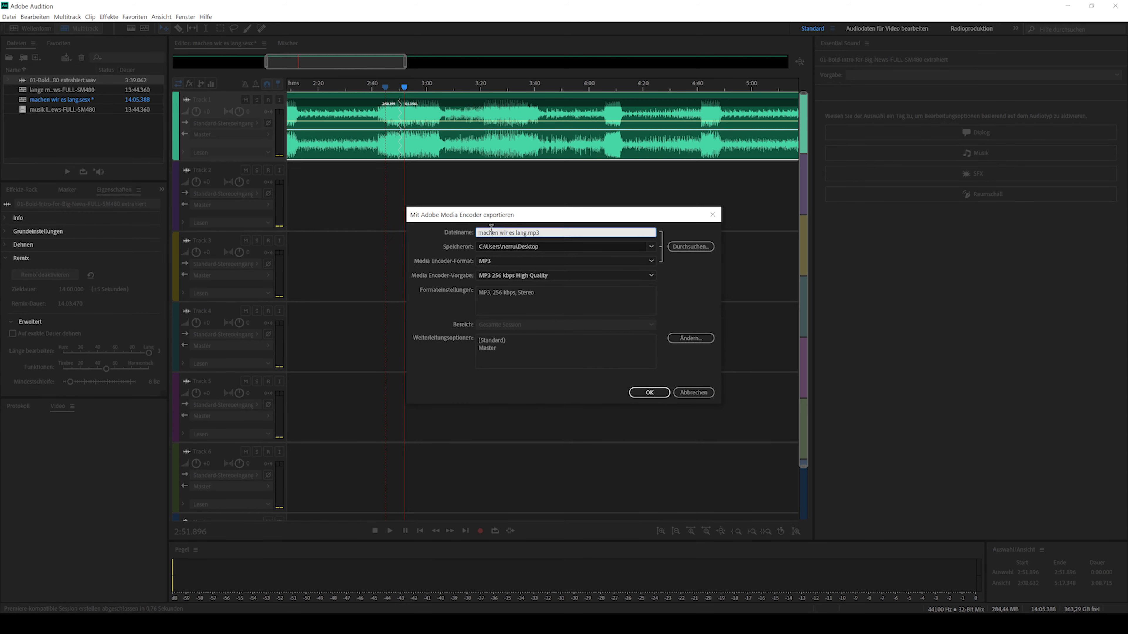
pyautogui.write('14 minutens')
pyautogui.press('BackSpace')
pyautogui.click(496, 263)
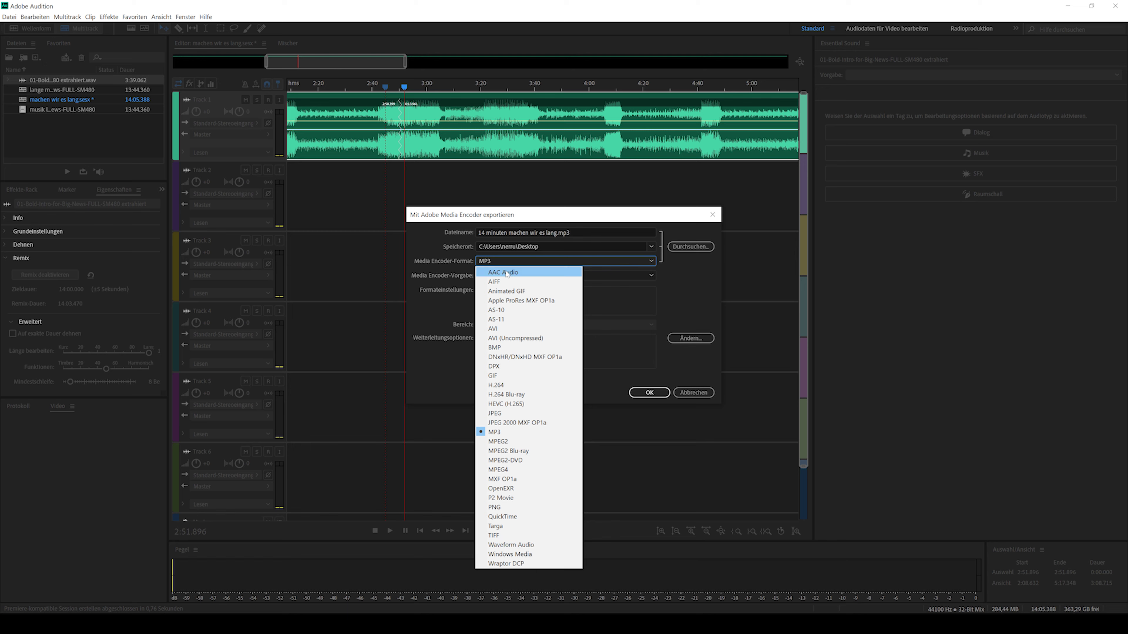
pyautogui.click(683, 277)
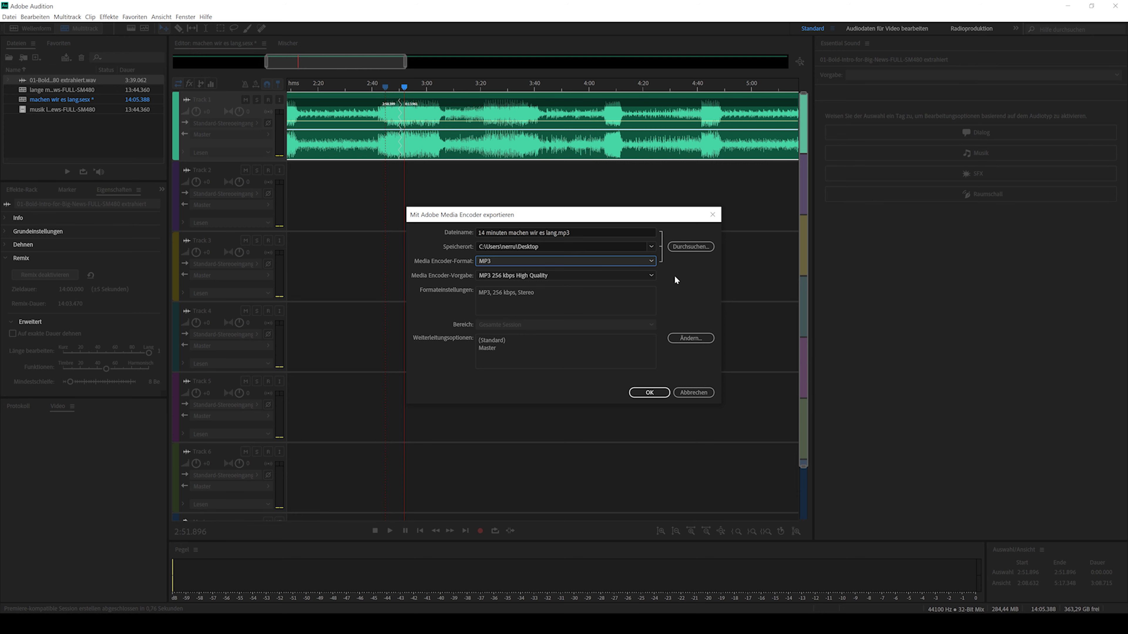
pyautogui.click(638, 393)
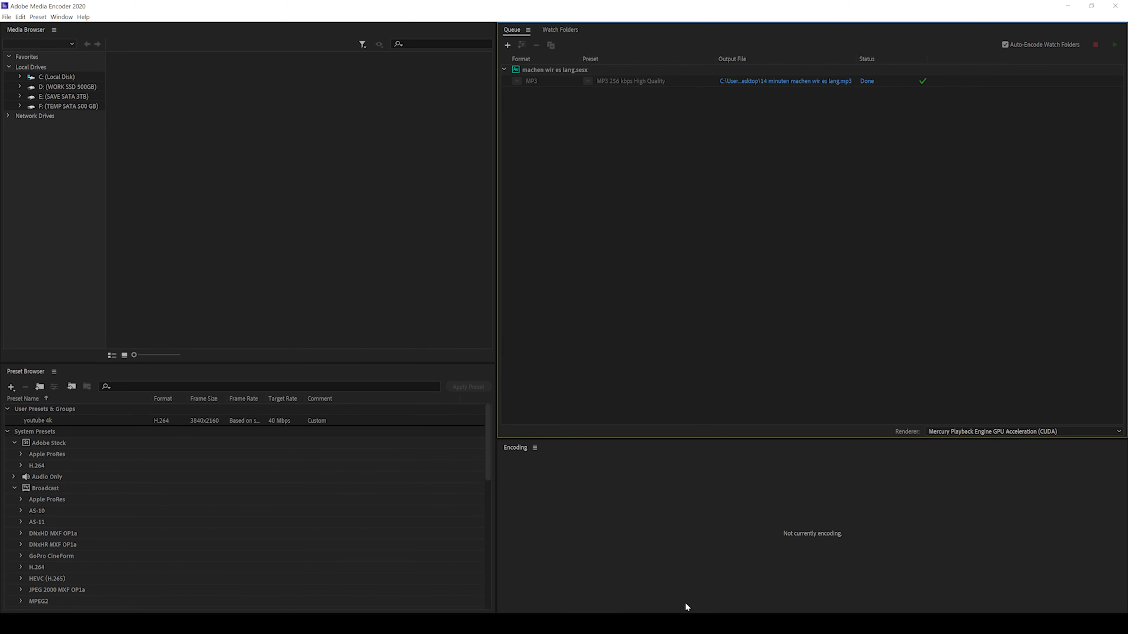
# Step: Drag the 14 minuten MP3 from the Media Browser onto Audio 3 in Premiere Pro
pyautogui.hotkey('alt', 'Tab')
pyautogui.click(726, 56)
pyautogui.moveTo(618, 107); pyautogui.dragTo(157, 573)
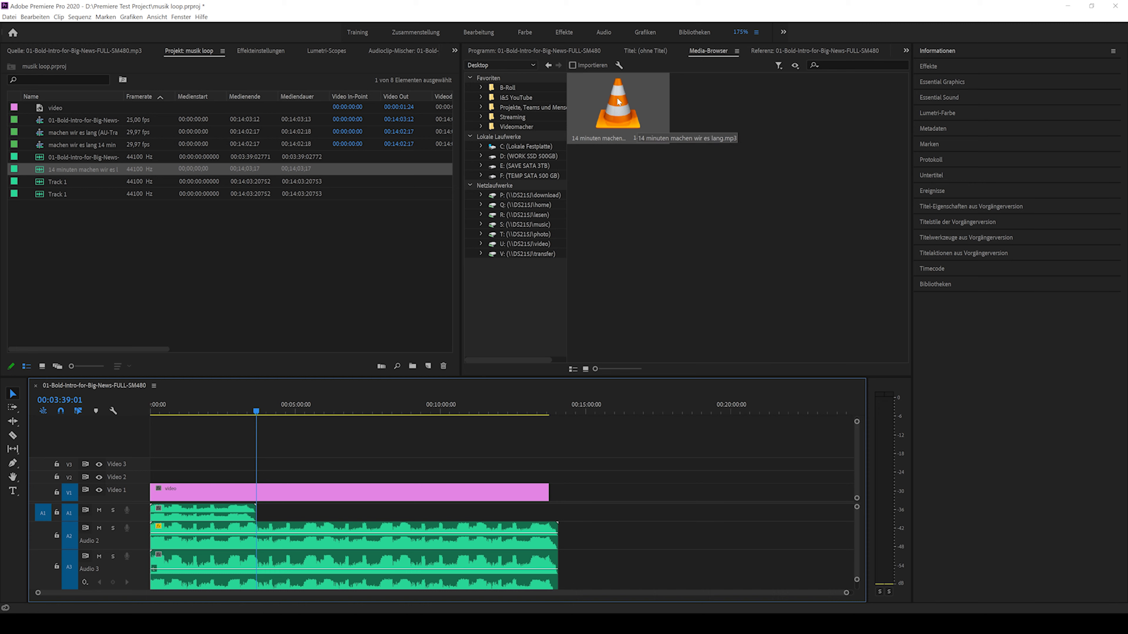
# Step: Delete the trailing piece of the MP3 clip on Audio 3
pyautogui.click(654, 271)
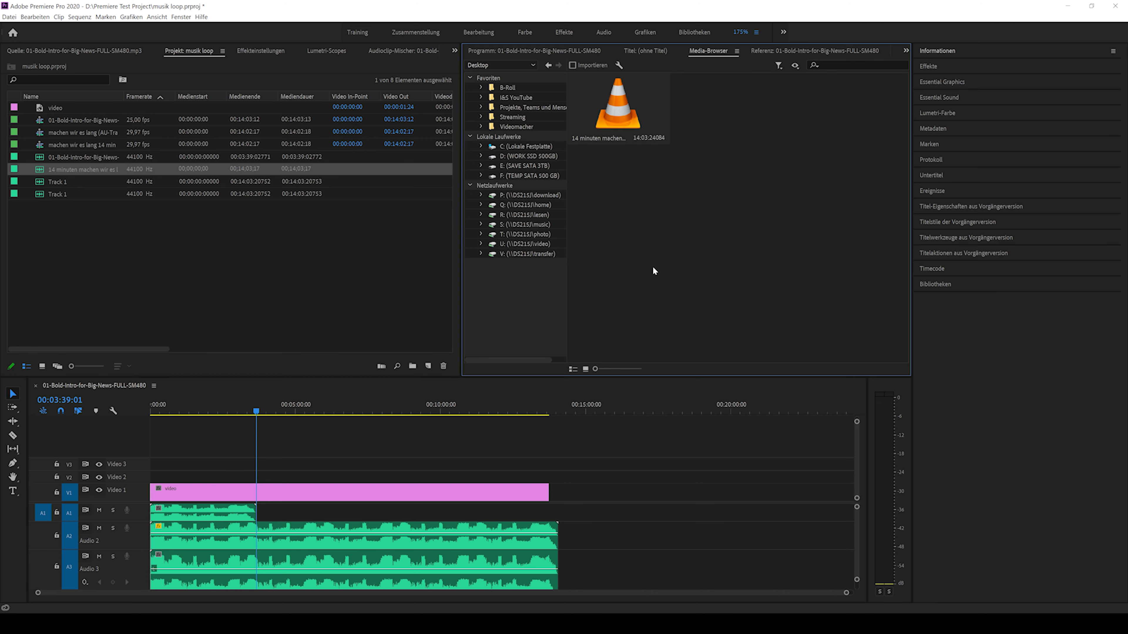
pyautogui.click(497, 565)
pyautogui.click(509, 567)
pyautogui.press('Delete')
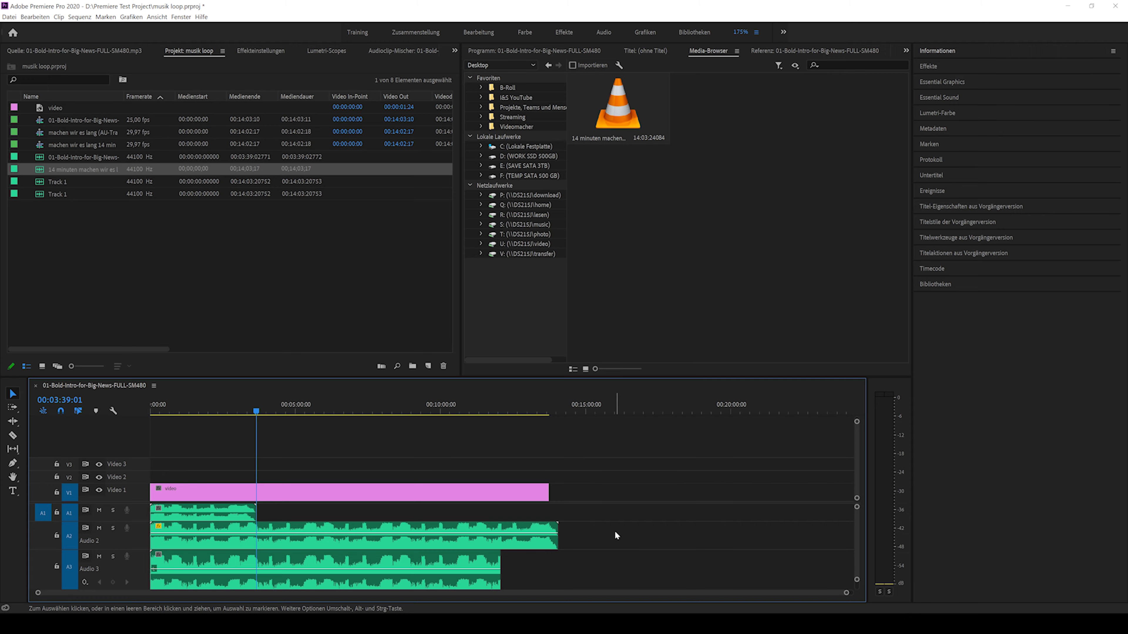